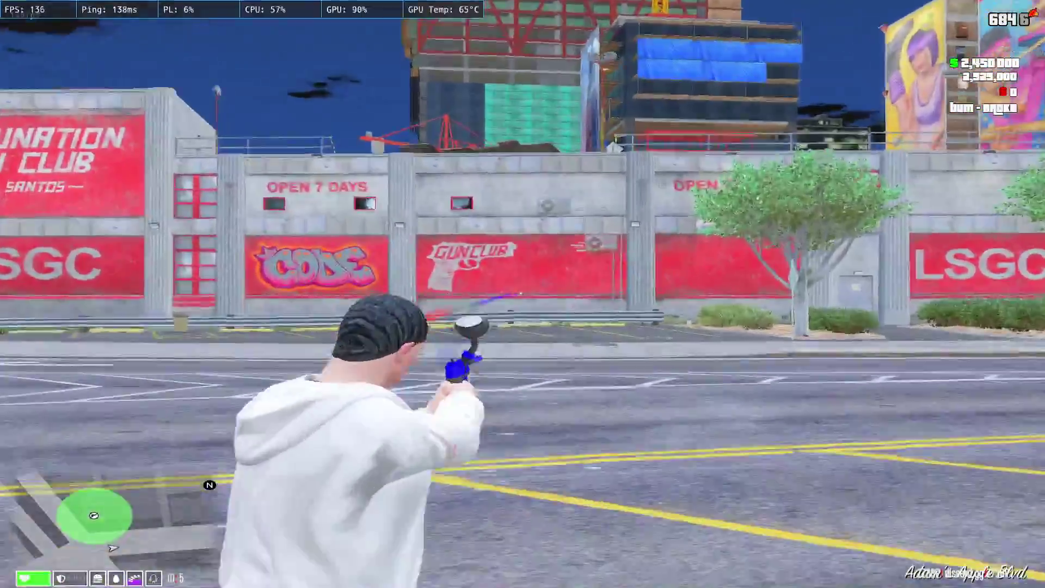
pyautogui.press('d')
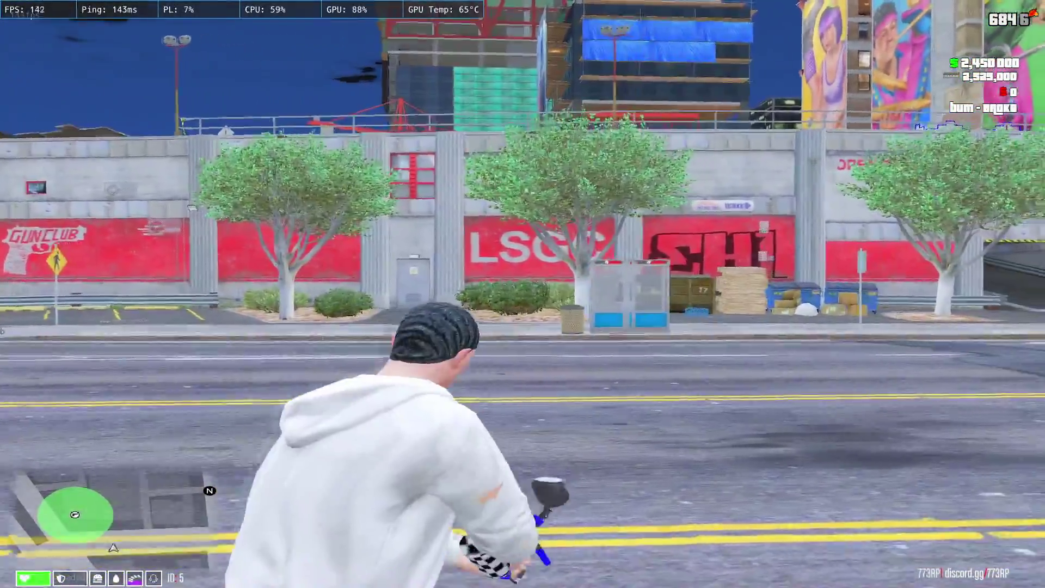
pyautogui.press('w')
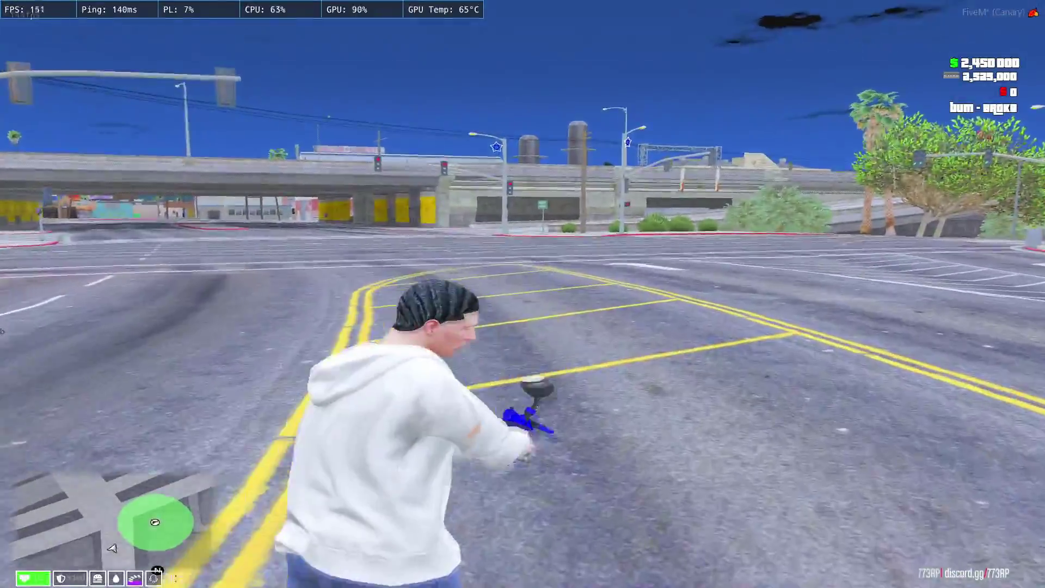
pyautogui.press('d')
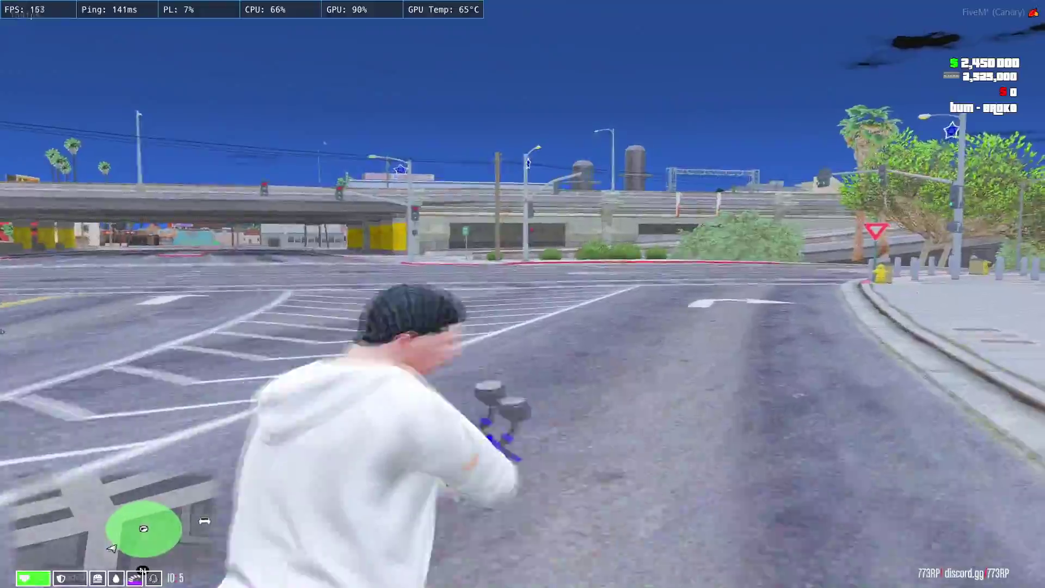
pyautogui.press('w')
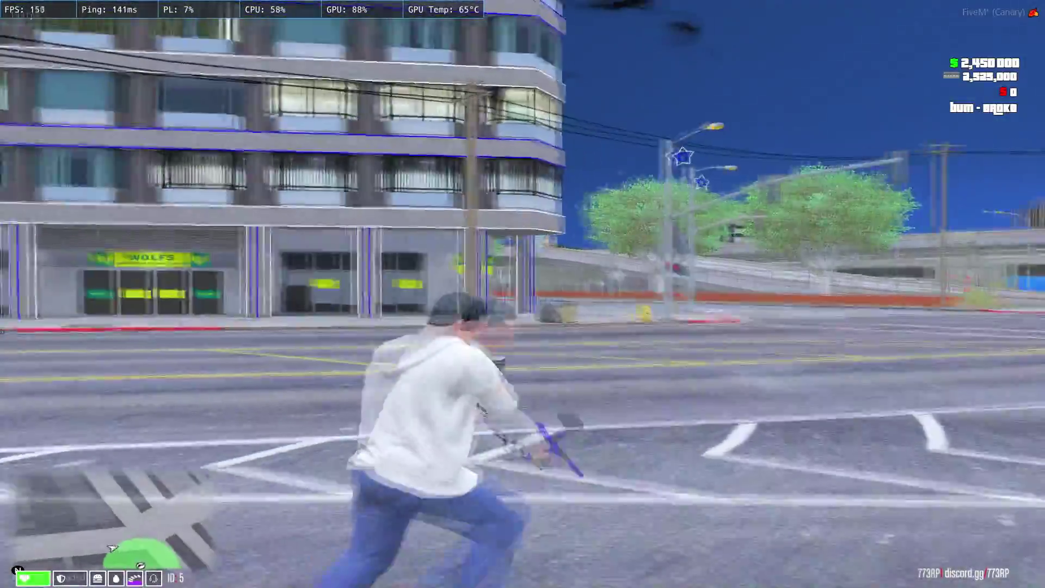
pyautogui.press('d')
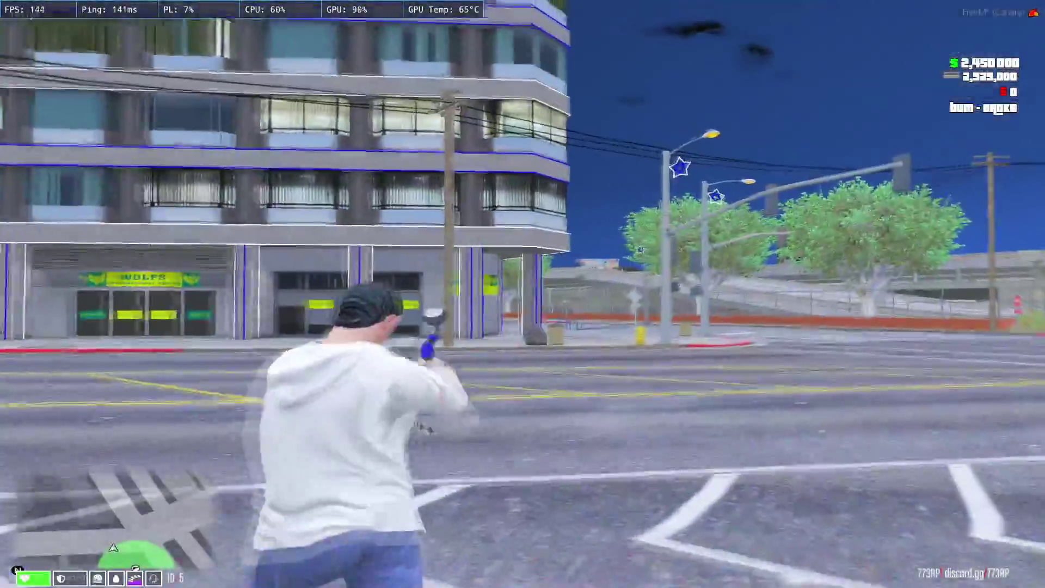
pyautogui.press('d')
pyautogui.click(522, 294)
pyautogui.click(523, 293)
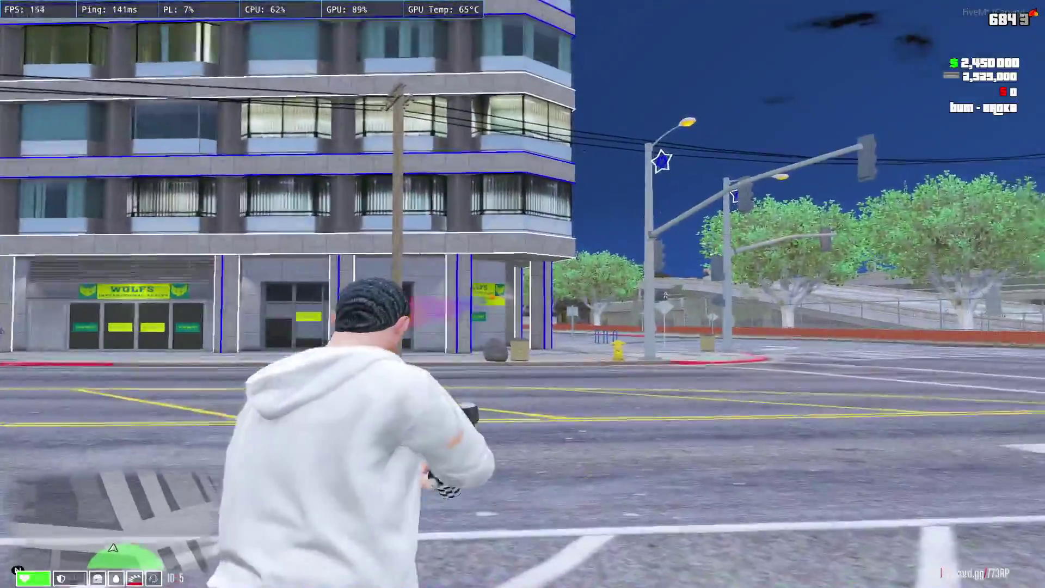
pyautogui.press('w')
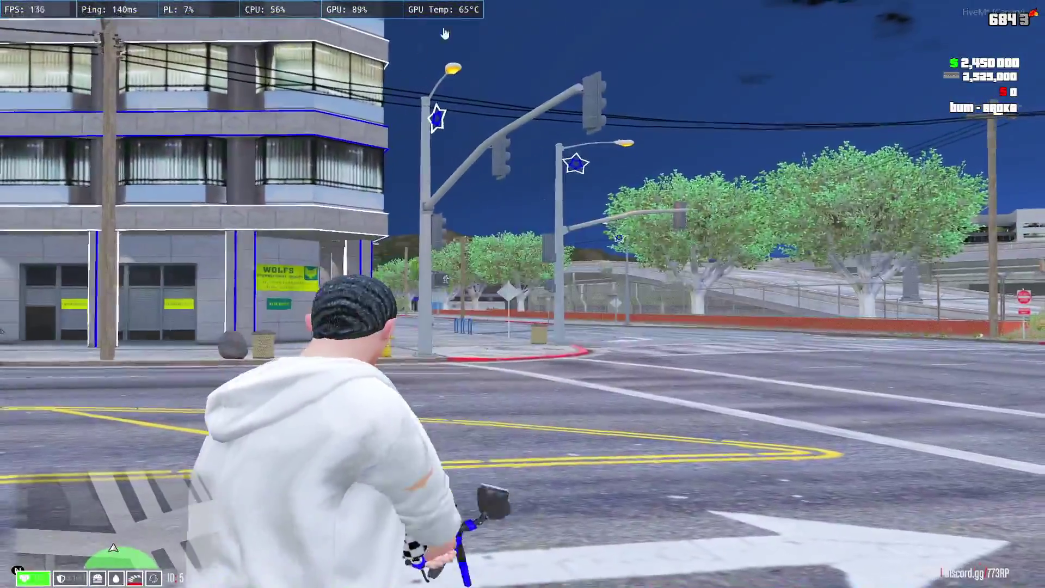
pyautogui.press('w')
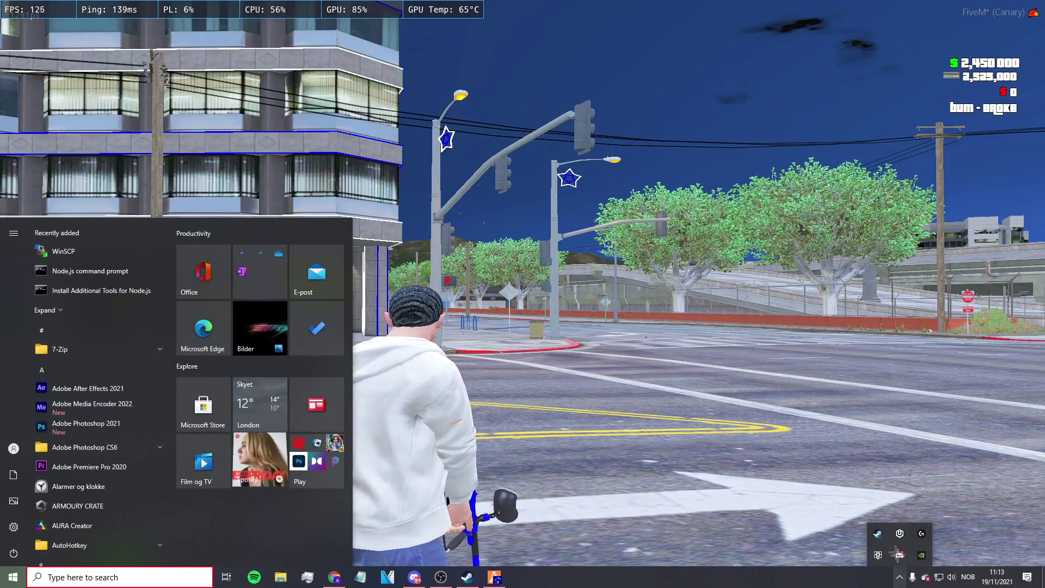
# Step: Open Logitech G HUB over the running game
pyautogui.click(949, 536)
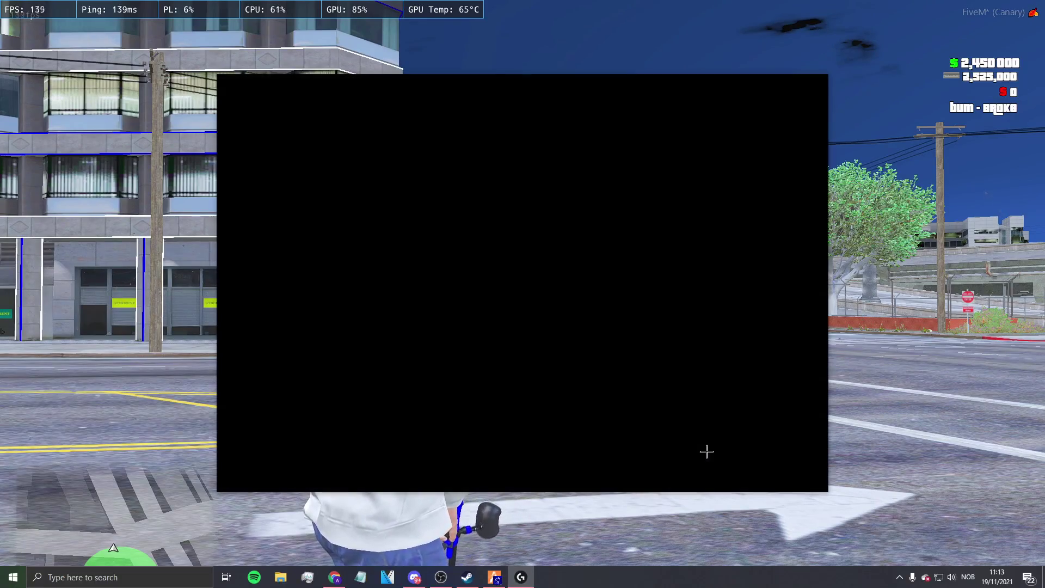
pyautogui.press('w')
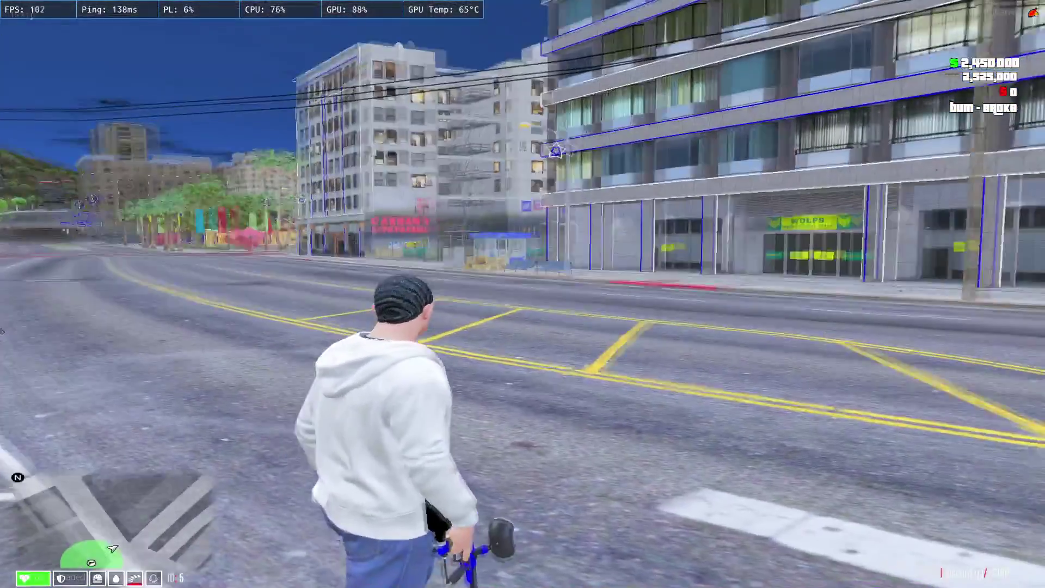
pyautogui.press('d')
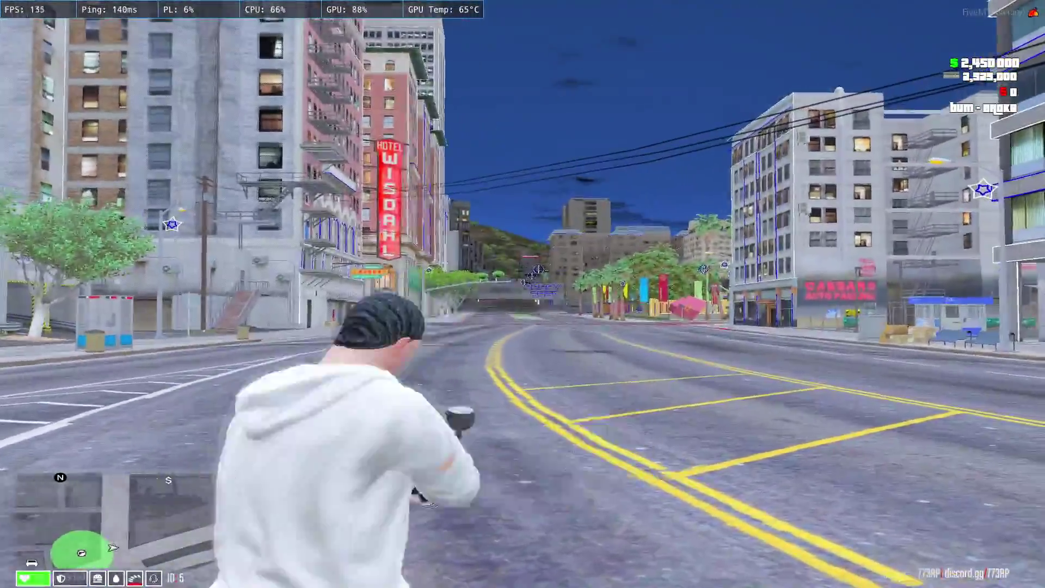
pyautogui.press('d')
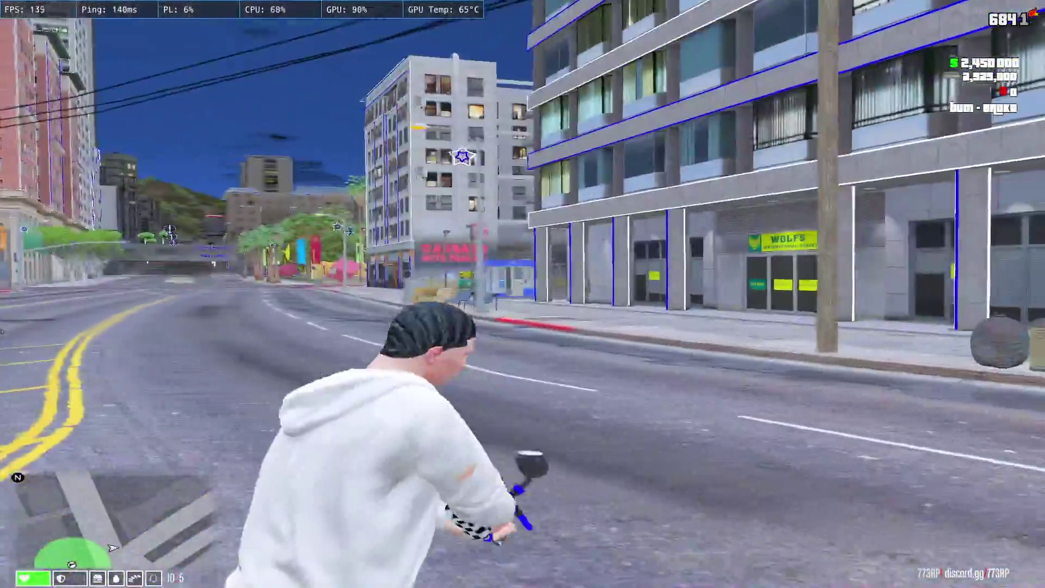
pyautogui.click(523, 294)
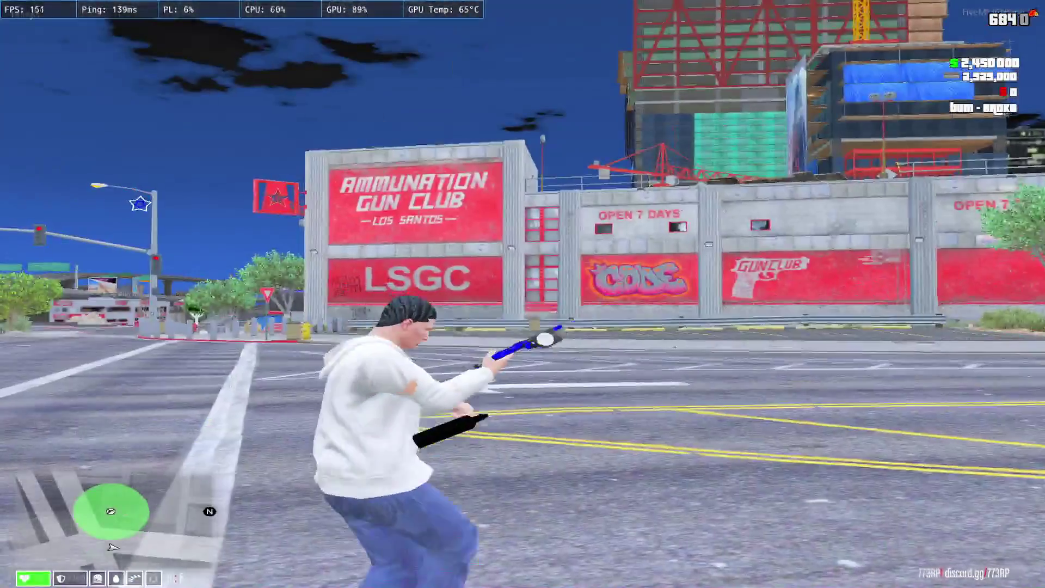
pyautogui.hotkey('alt', 'Tab')
pyautogui.click(429, 113)
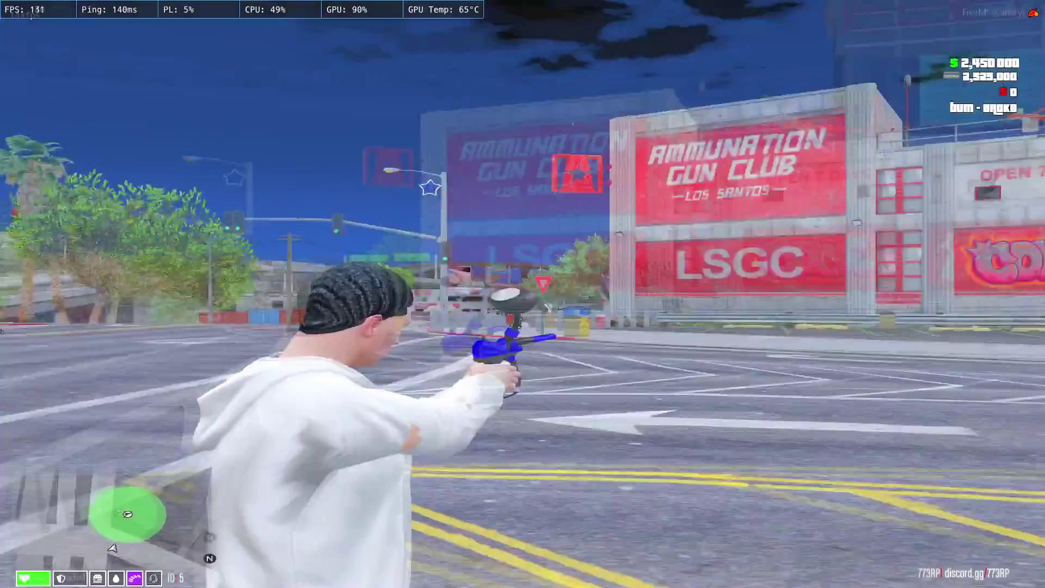
pyautogui.click(522, 294)
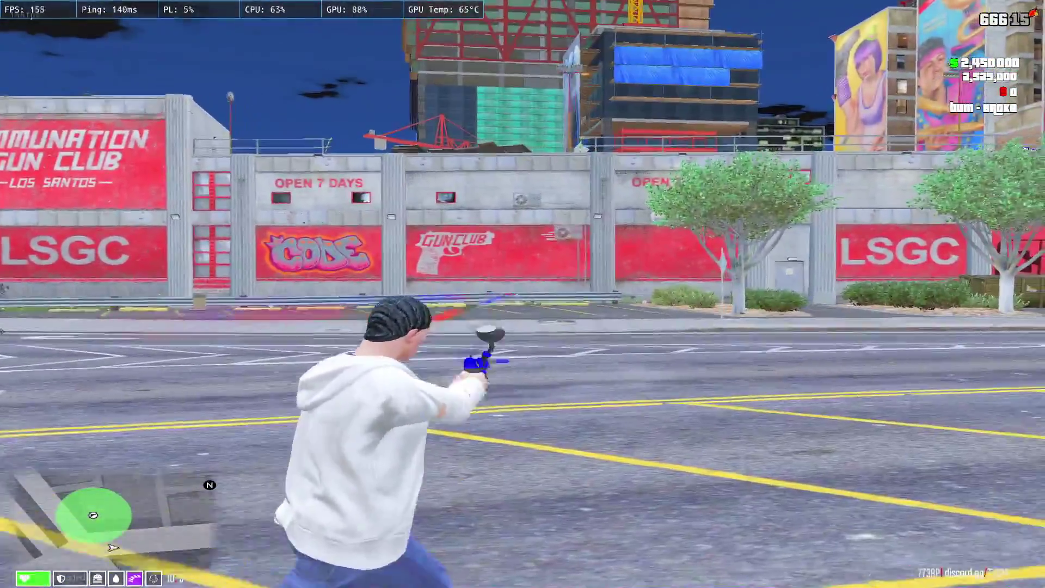
pyautogui.click(522, 294)
pyautogui.click(522, 293)
pyautogui.click(522, 294)
pyautogui.click(522, 294)
pyautogui.click(523, 293)
pyautogui.click(522, 294)
pyautogui.click(523, 294)
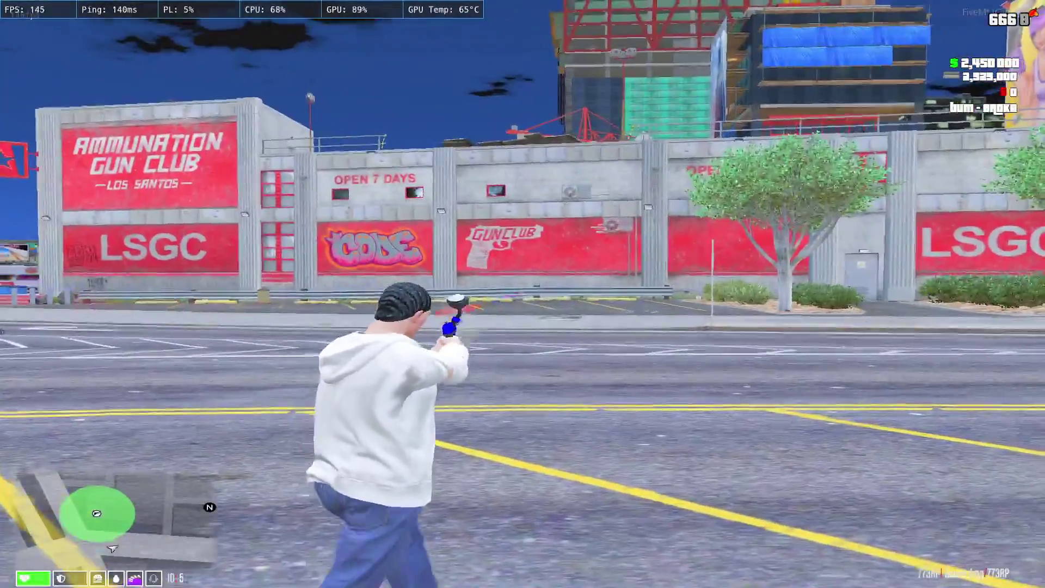
# Step: Switch to Logitech G HUB and start creating a new macro in the mouse's assignments for the default desktop profile
pyautogui.hotkey('alt', 'Tab')
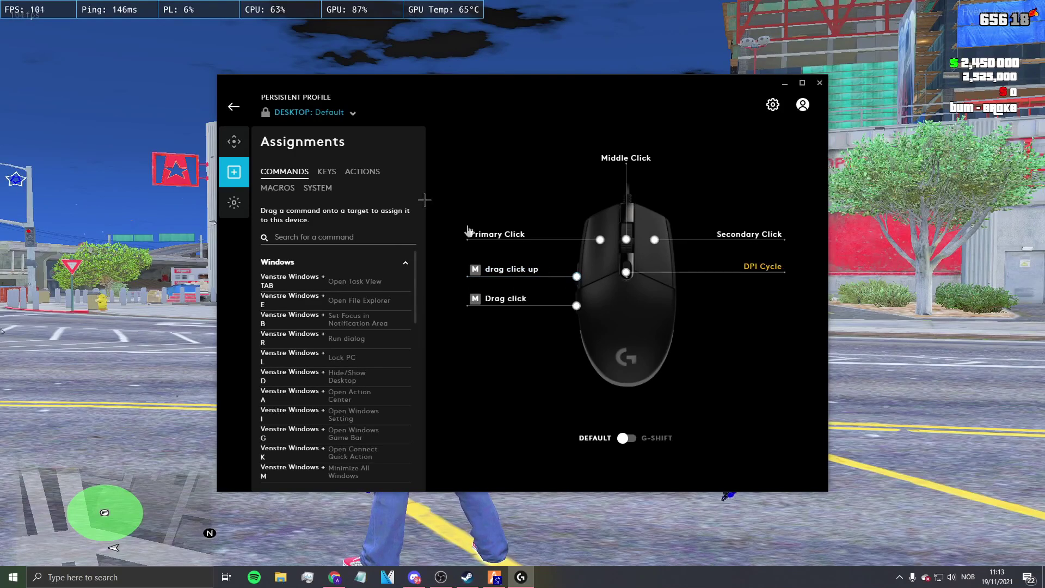
pyautogui.click(326, 171)
pyautogui.click(362, 172)
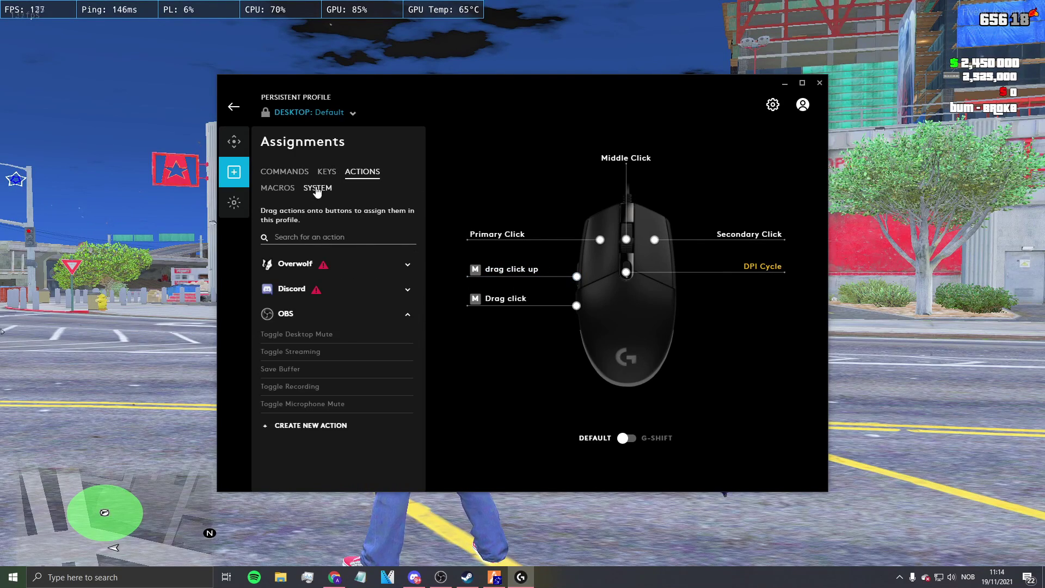
pyautogui.click(286, 188)
pyautogui.click(346, 265)
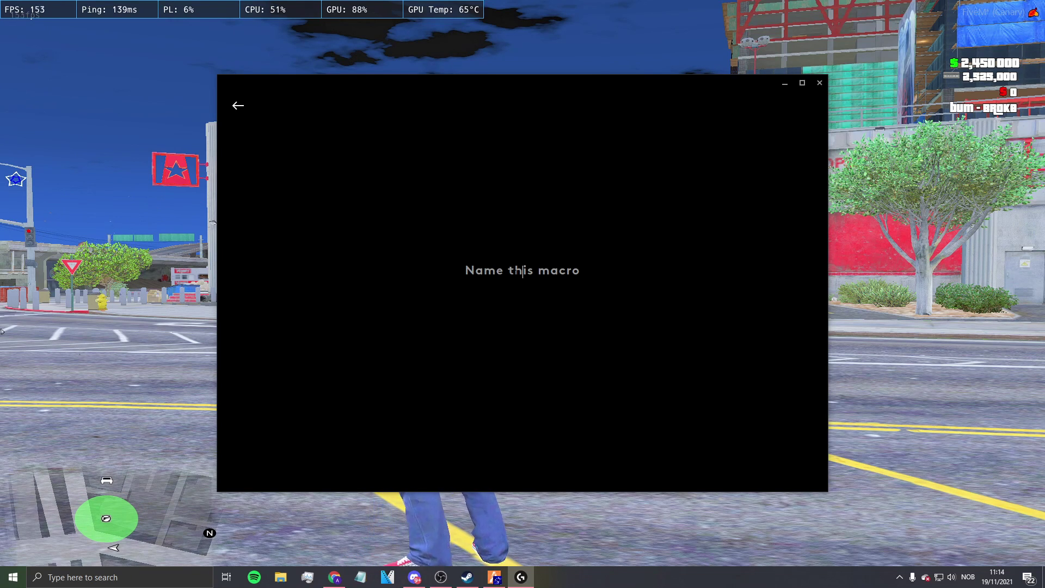
pyautogui.write('Glitch')
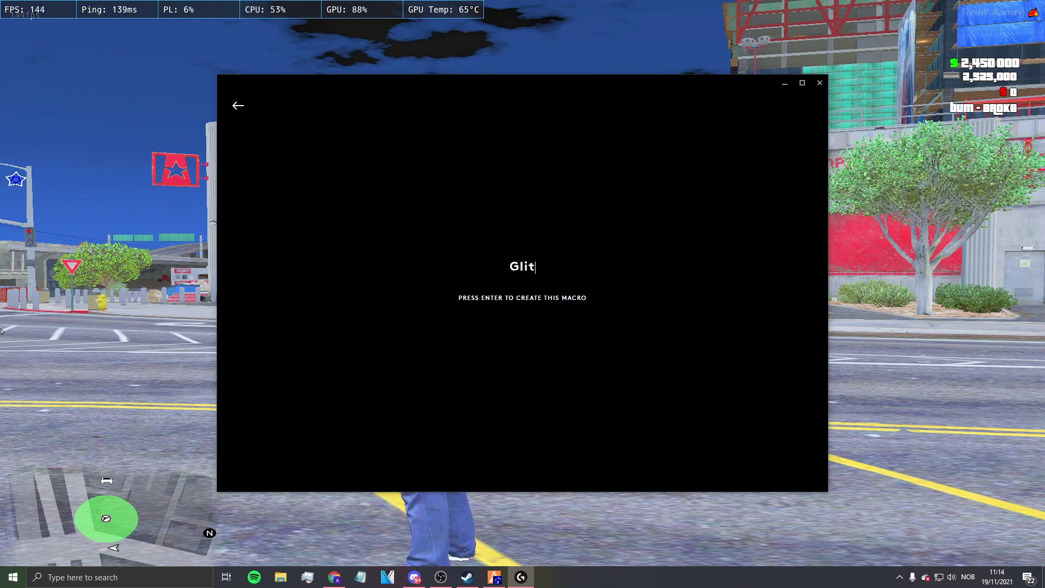
pyautogui.press('BackSpace')
pyautogui.press('BackSpace')
pyautogui.press('BackSpace')
pyautogui.press('BackSpace')
pyautogui.press('BackSpace')
pyautogui.press('BackSpace')
# Step: Name the new macro "Scatter Speedboost" and choose Repeat While Holding as its type
pyautogui.write('Scatt')
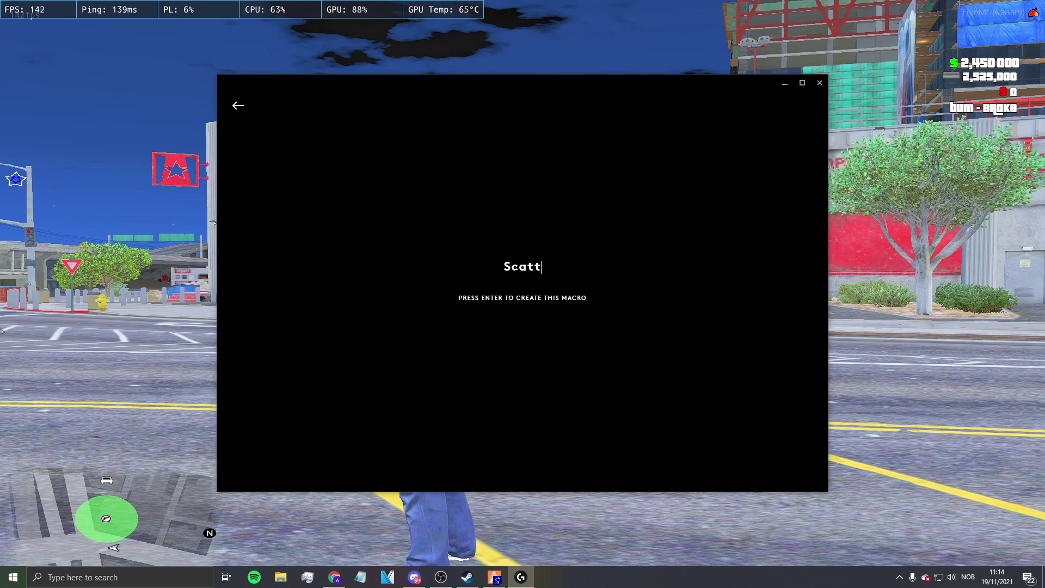
pyautogui.write('er Speedboost')
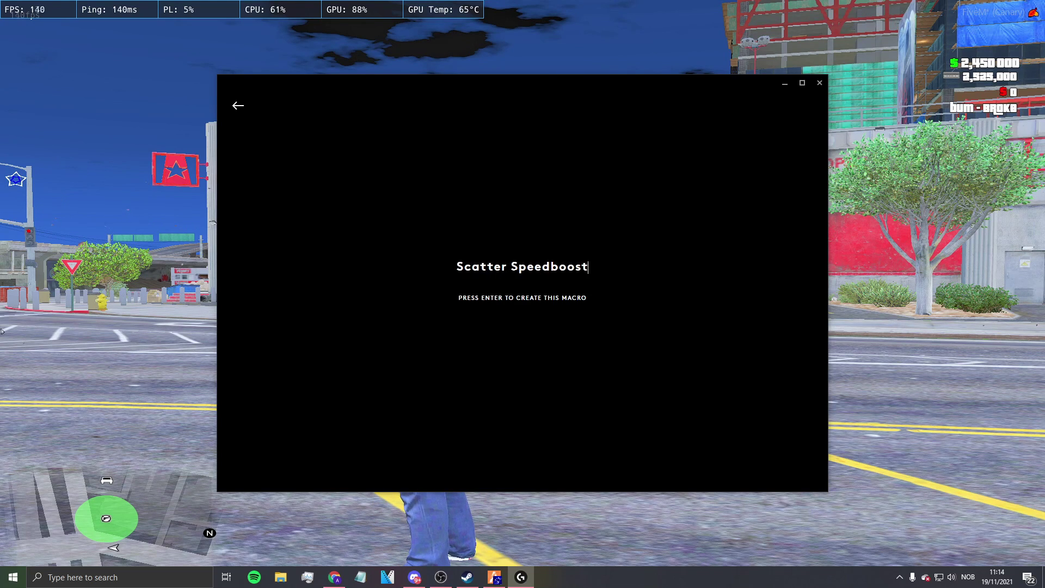
pyautogui.press('Return')
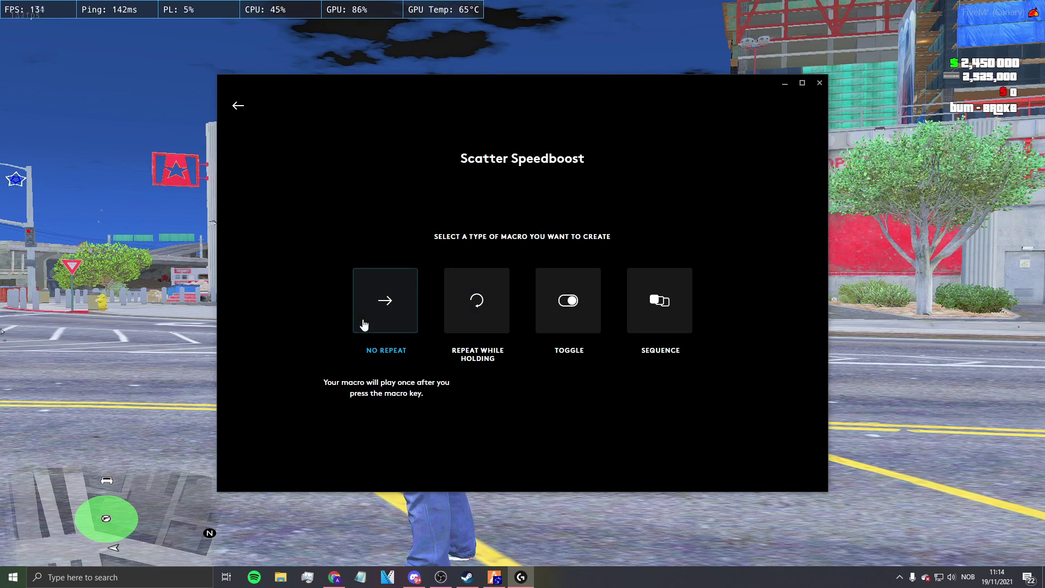
pyautogui.click(471, 315)
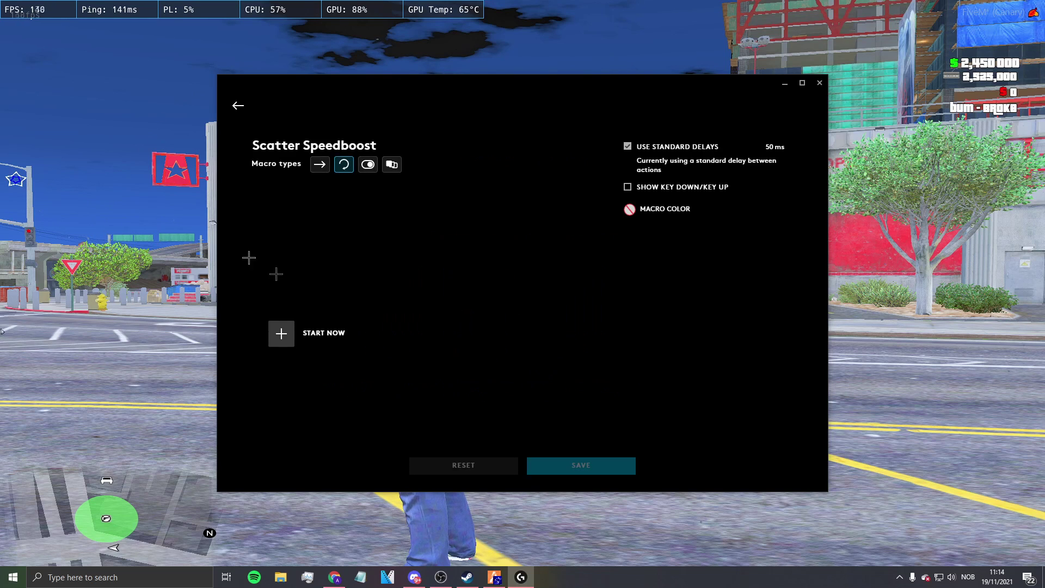
# Step: Record five consecutive right mouse clicks as the macro's keystroke sequence
pyautogui.click(280, 334)
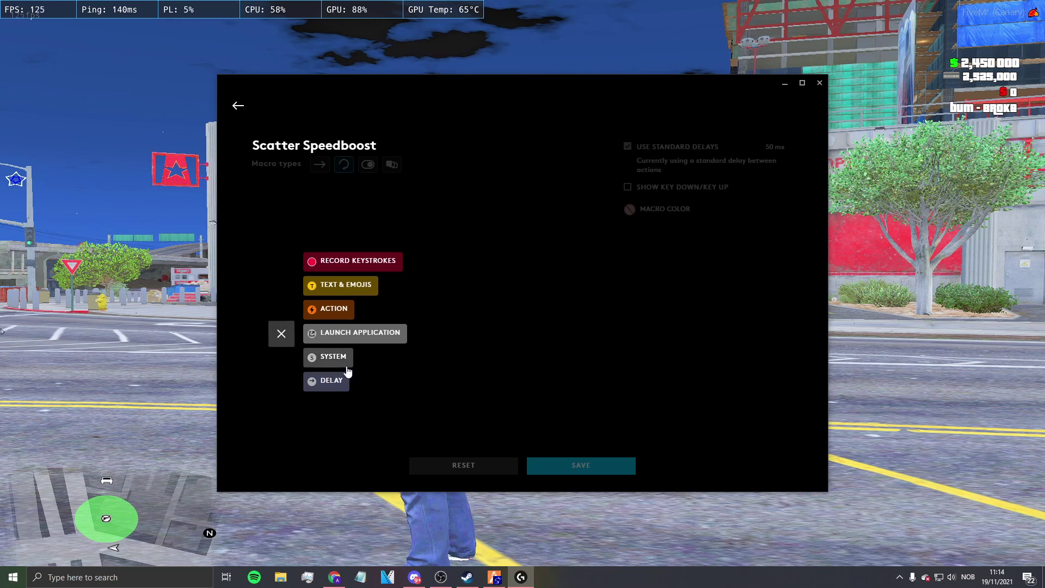
pyautogui.click(344, 262)
pyautogui.click(336, 298)
pyautogui.click(336, 299)
pyautogui.click(335, 298)
pyautogui.click(335, 298)
pyautogui.click(336, 298)
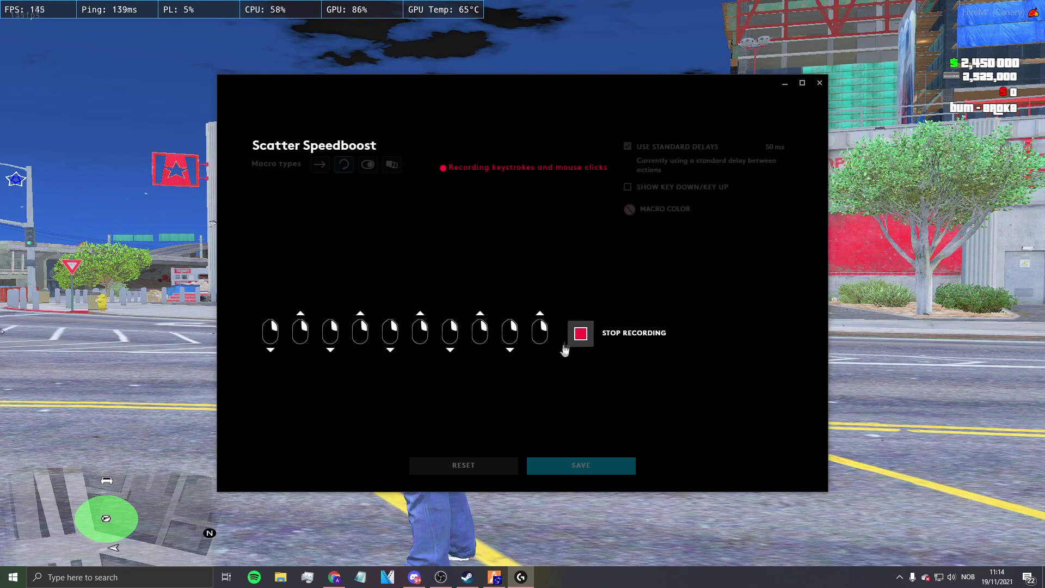
pyautogui.click(579, 334)
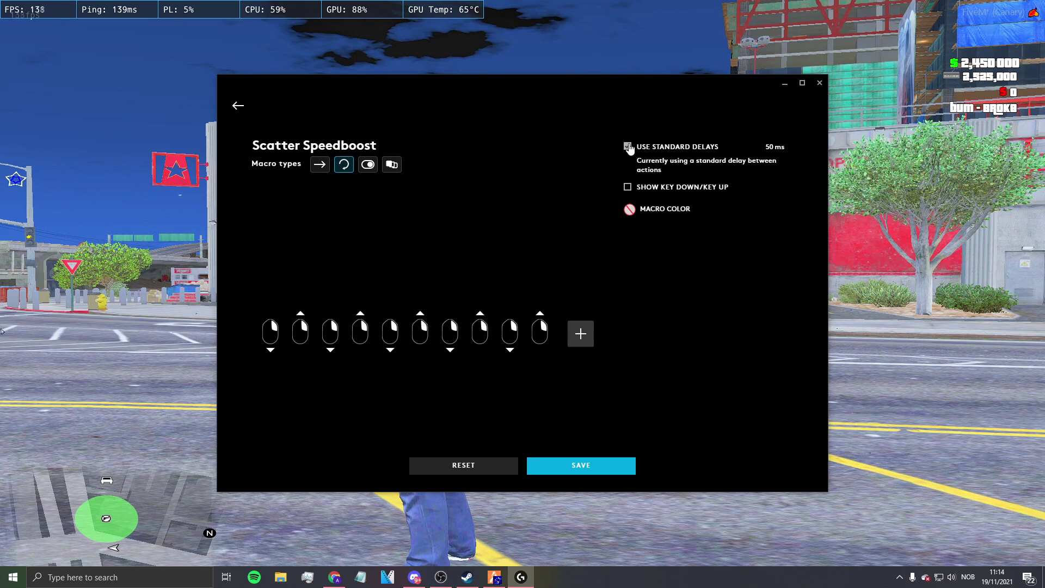
# Step: Turn off standard delays for the macro and set the first recorded delay to 5 ms
pyautogui.click(627, 147)
pyautogui.click(303, 303)
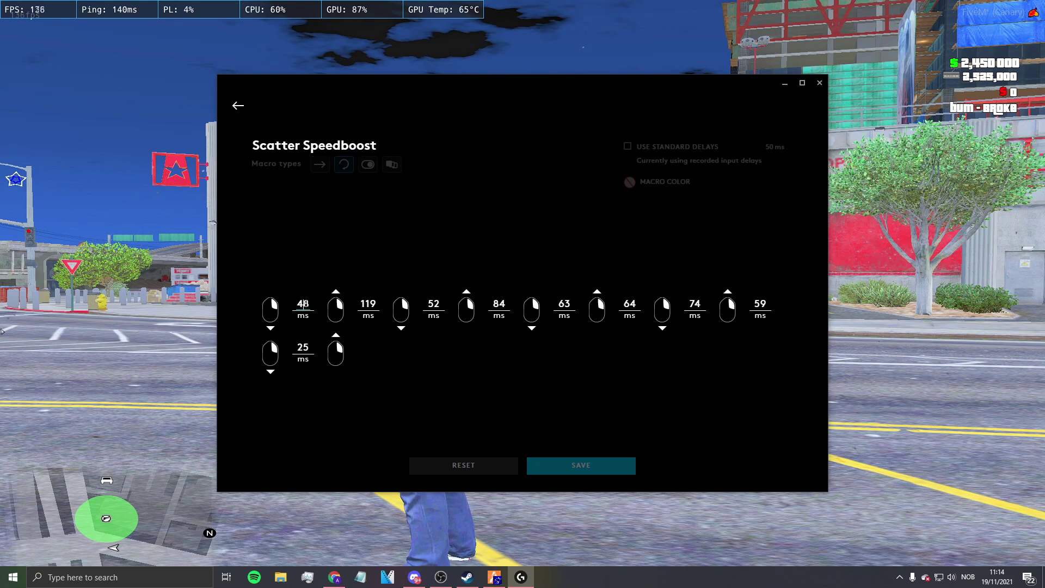
pyautogui.press('BackSpace')
pyautogui.press('BackSpace')
pyautogui.write('5')
pyautogui.click(371, 303)
pyautogui.press('Return')
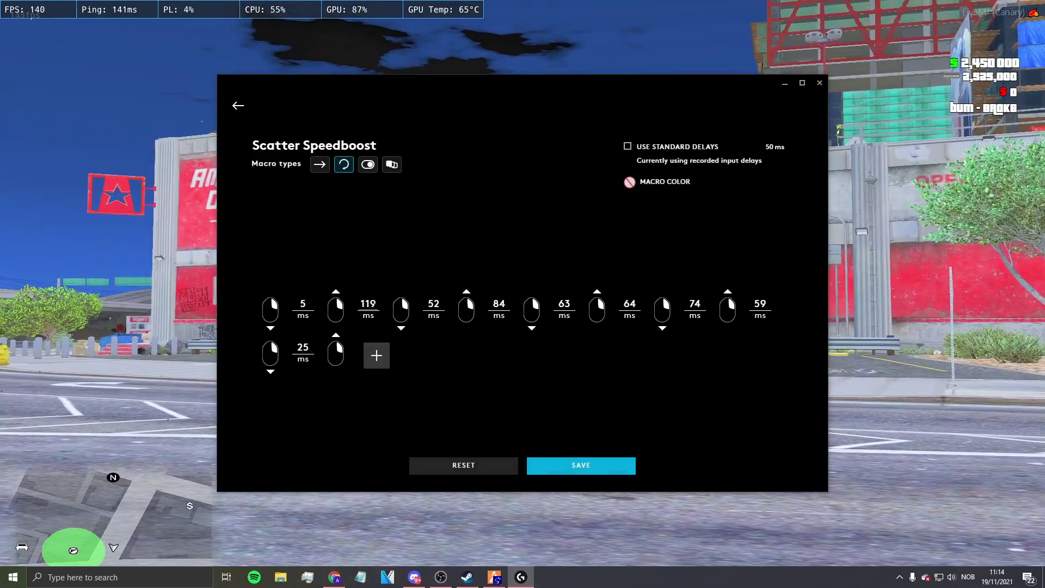
# Step: Set the second and third delays in the macro sequence to 5 ms each
pyautogui.click(369, 303)
pyautogui.press('BackSpace')
pyautogui.press('BackSpace')
pyautogui.press('BackSpace')
pyautogui.write('5')
pyautogui.click(434, 303)
pyautogui.press('BackSpace')
pyautogui.press('BackSpace')
pyautogui.write('5')
# Step: Set the fourth and fifth delays between the recorded right clicks to 5 ms each
pyautogui.click(504, 303)
pyautogui.press('BackSpace')
pyautogui.press('BackSpace')
pyautogui.write('55')
pyautogui.press('BackSpace')
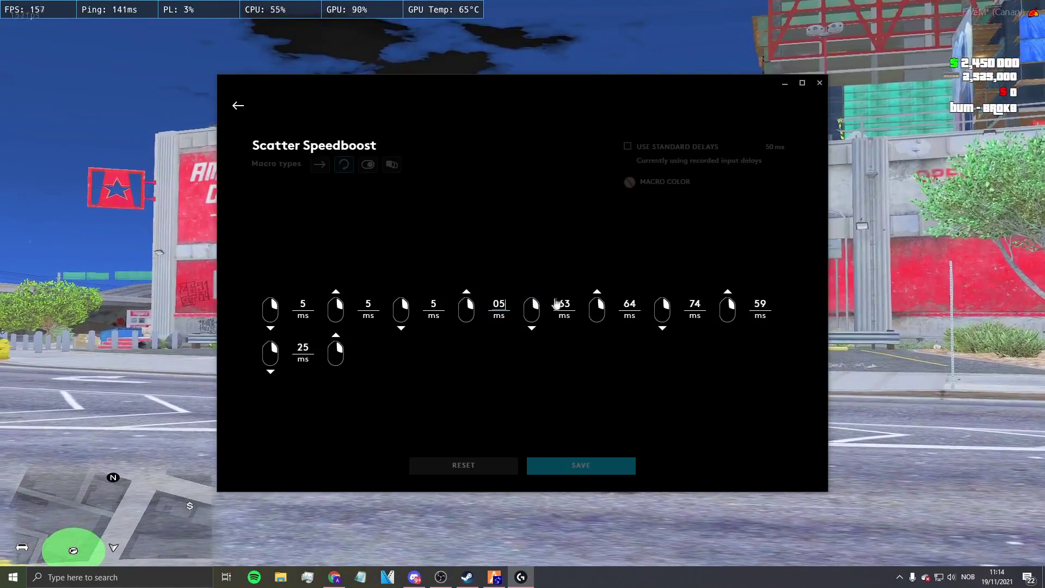
pyautogui.click(566, 303)
pyautogui.press('BackSpace')
pyautogui.press('BackSpace')
pyautogui.write('05')
pyautogui.press('Return')
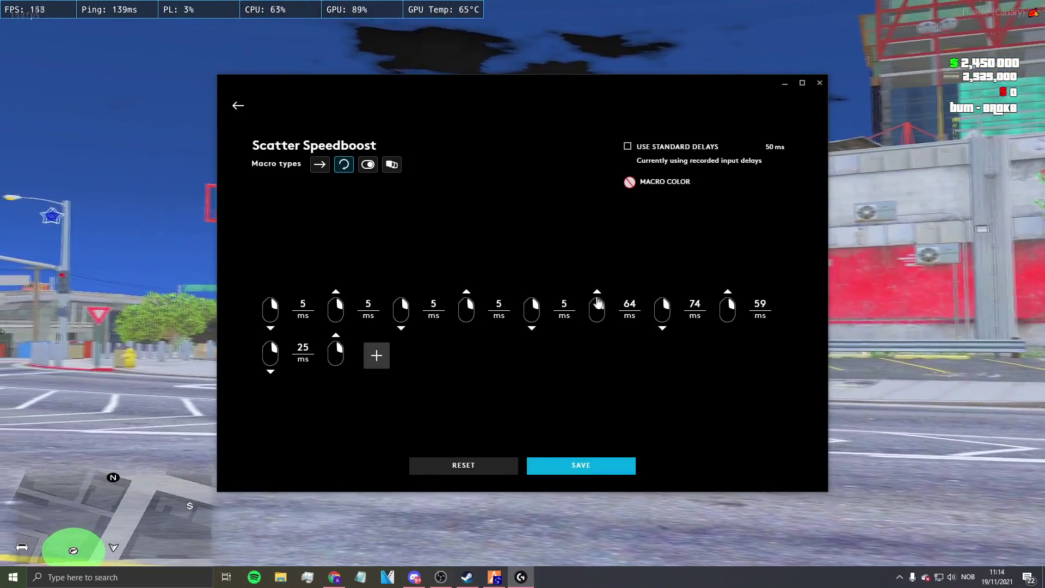
# Step: Set the sixth and seventh delays in the macro sequence to 5 ms each
pyautogui.click(629, 303)
pyautogui.press('BackSpace')
pyautogui.press('BackSpace')
pyautogui.write('05')
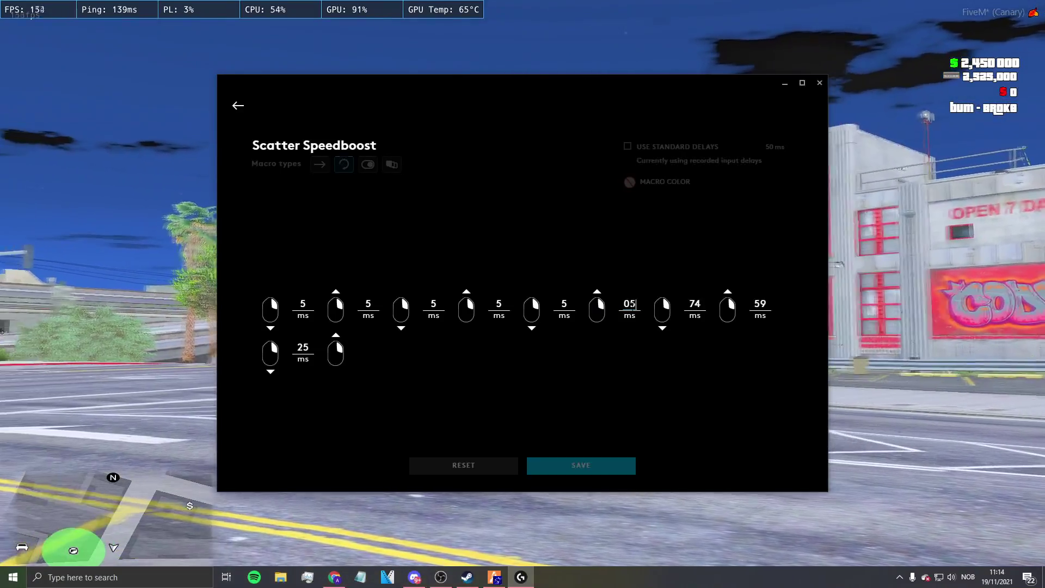
pyautogui.press('Return')
pyautogui.click(702, 308)
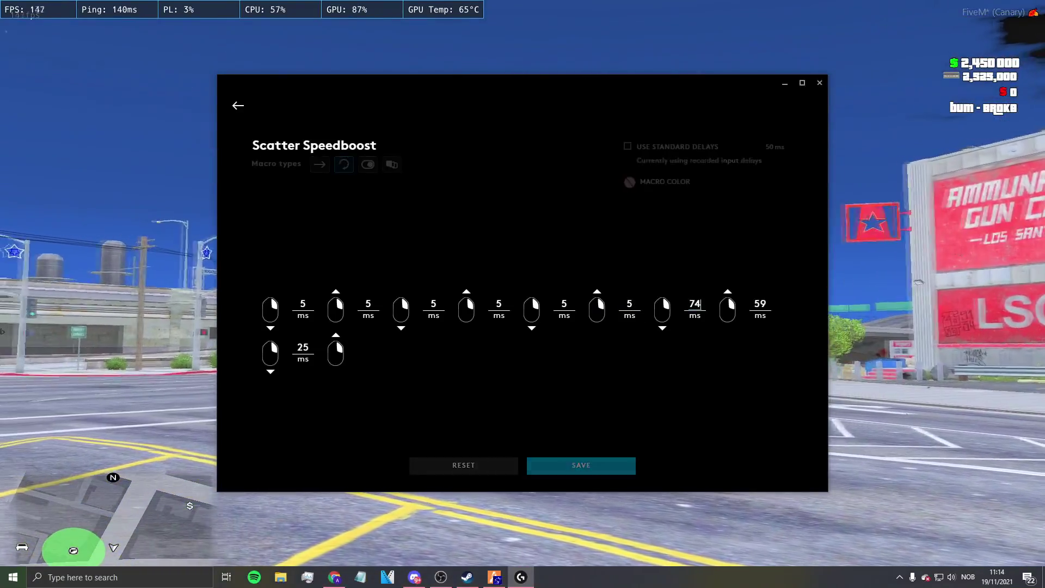
pyautogui.press('BackSpace')
pyautogui.press('BackSpace')
pyautogui.write('05')
pyautogui.press('Return')
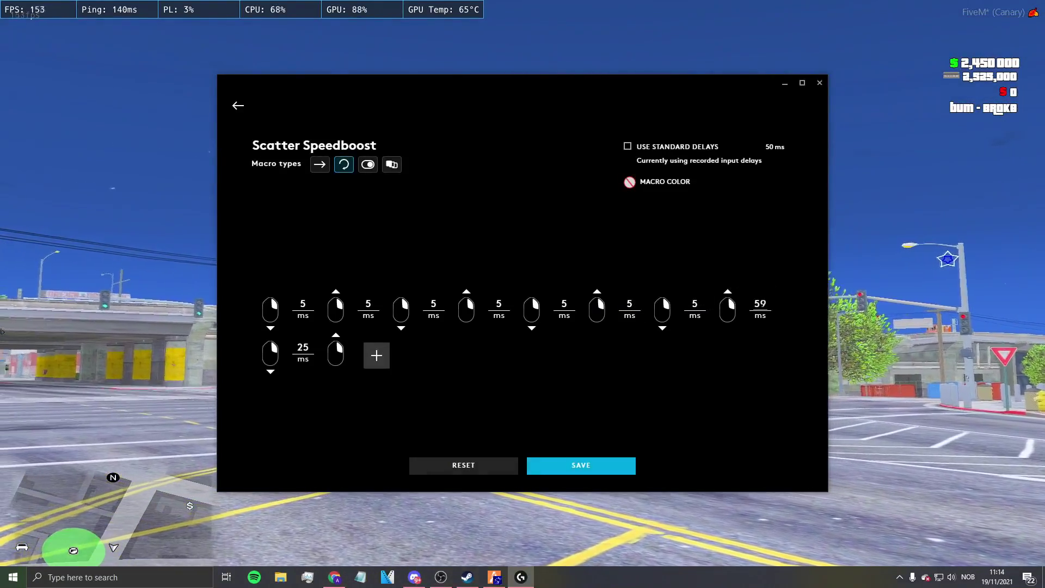
# Step: Set the eighth delay, before the last recorded right click, to 5 ms
pyautogui.click(760, 303)
pyautogui.press('BackSpace')
pyautogui.press('BackSpace')
pyautogui.write('05')
pyautogui.press('Return')
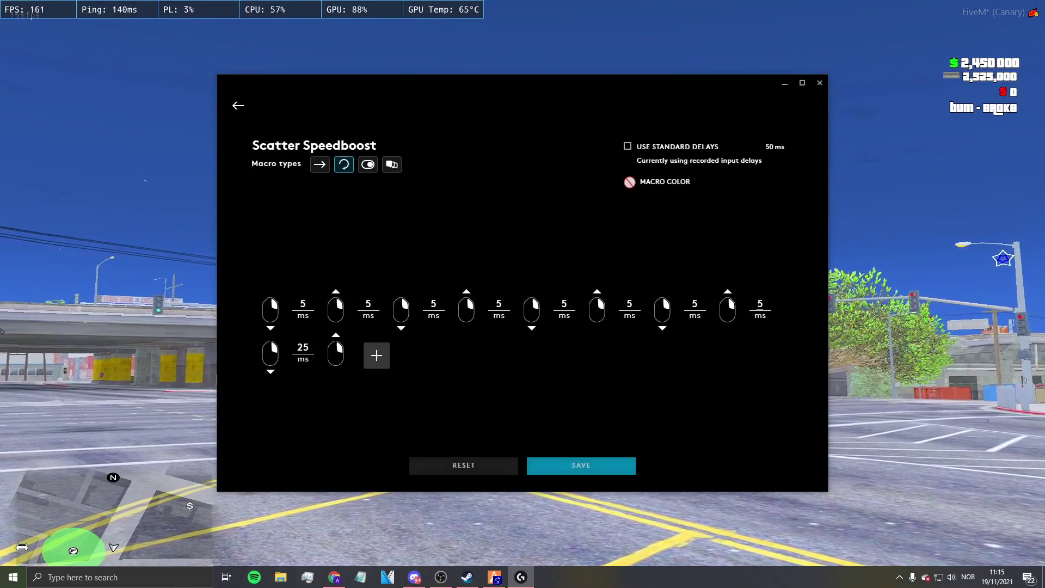
# Step: Set the final delay, between the last right-click press and release, to 5 ms and save the Scatter Speedboost macro
pyautogui.click(303, 347)
pyautogui.write('5')
pyautogui.press('Return')
pyautogui.click(304, 348)
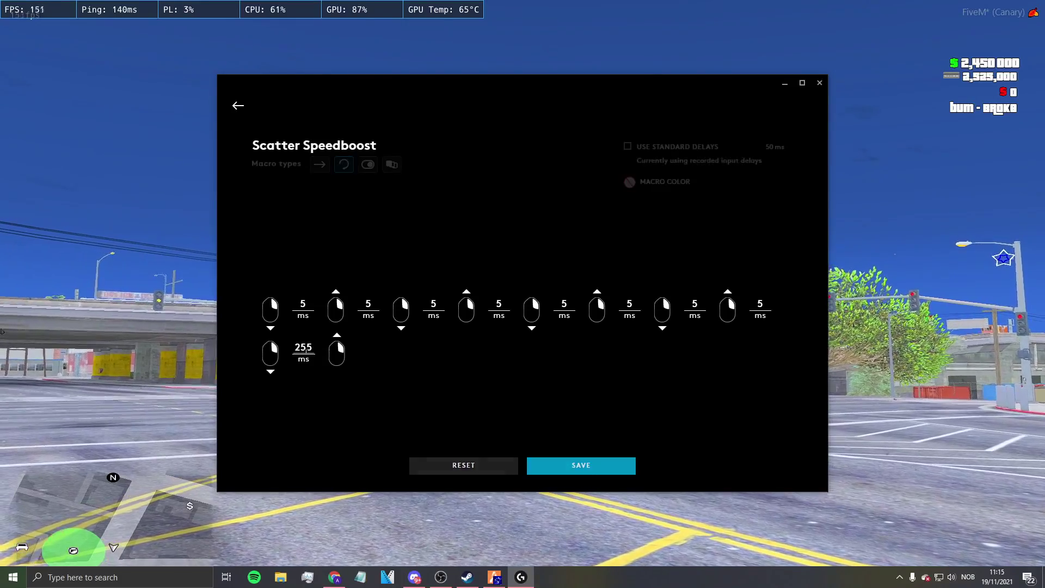
pyautogui.press('BackSpace')
pyautogui.press('BackSpace')
pyautogui.press('Return')
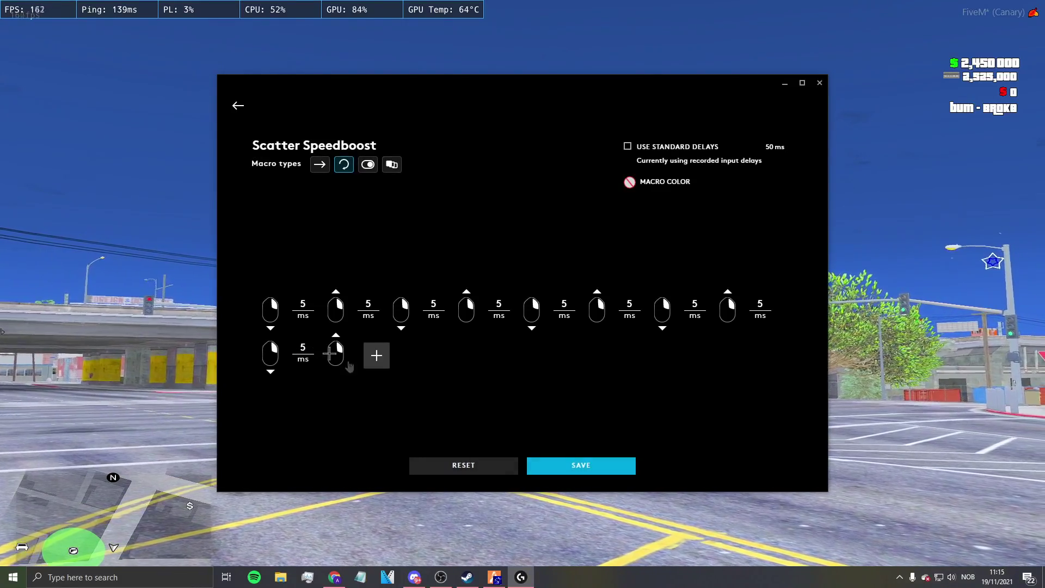
pyautogui.click(581, 467)
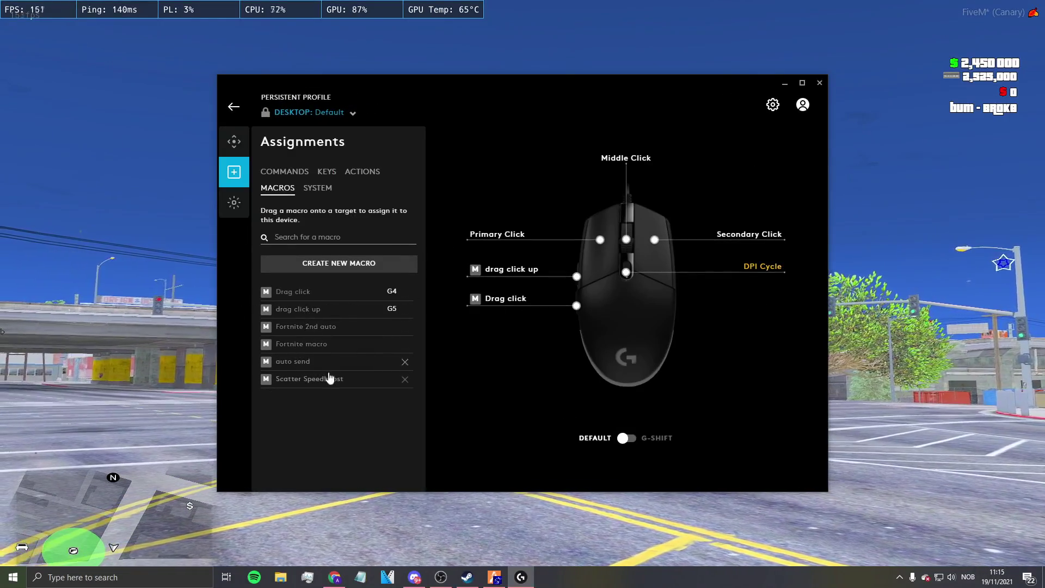
# Step: Try to assign the Scatter Speedboost macro to the mouse's front side button, and switch to FiveM to move the character sideways
pyautogui.moveTo(331, 384); pyautogui.dragTo(572, 265)
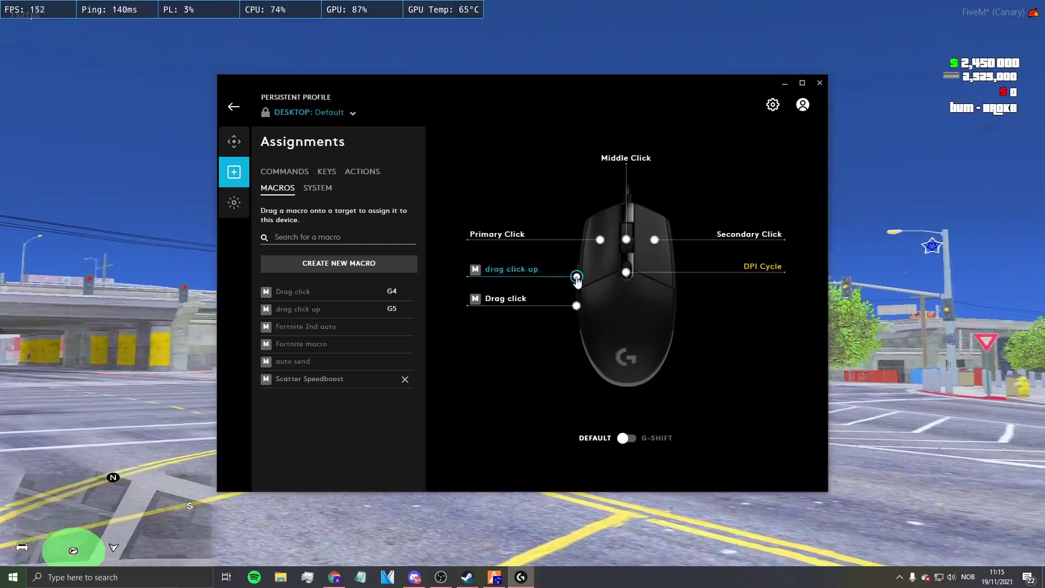
pyautogui.hotkey('alt', 'Tab')
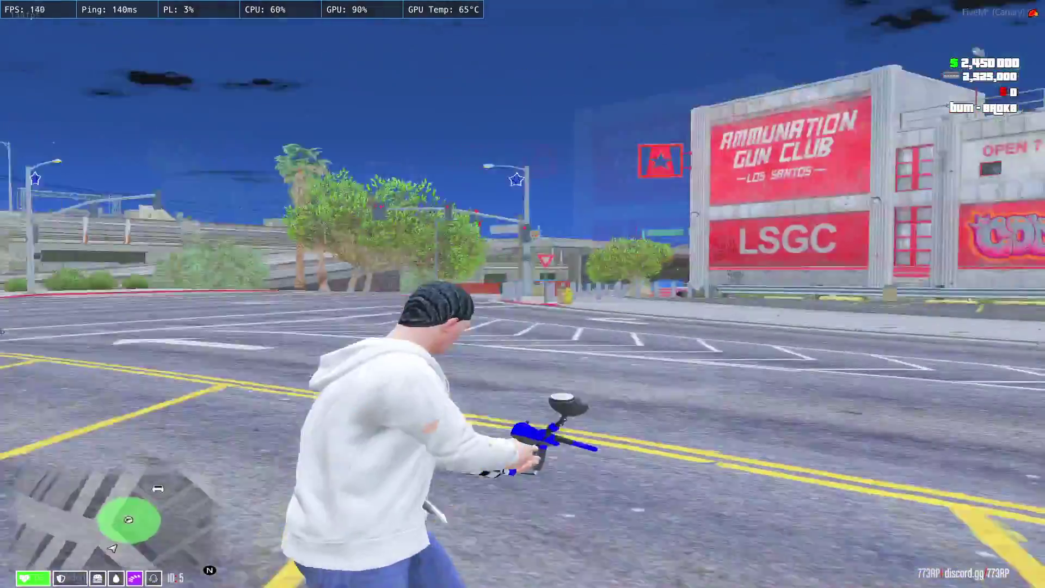
pyautogui.press('d')
pyautogui.press('d')
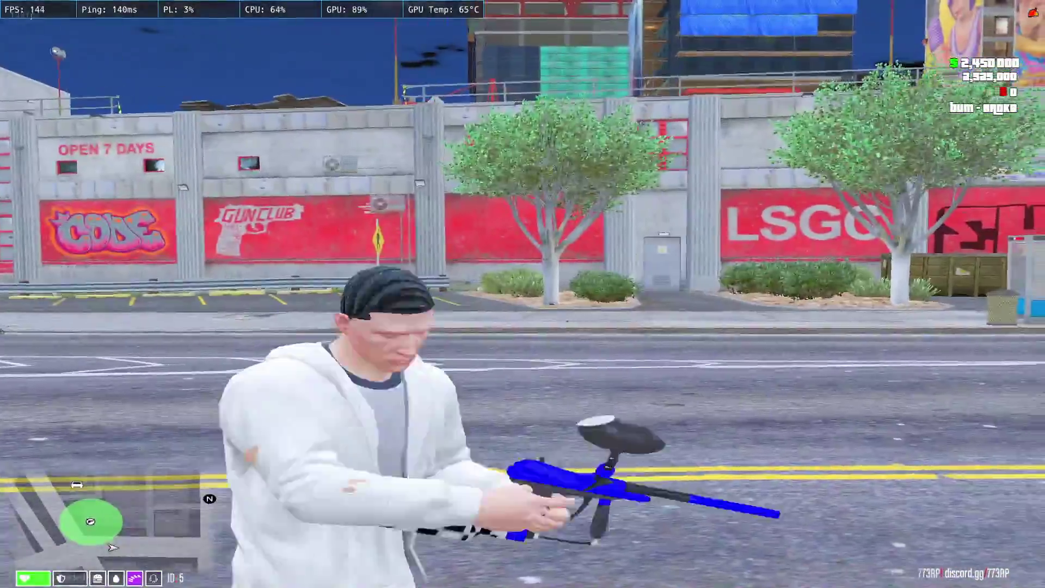